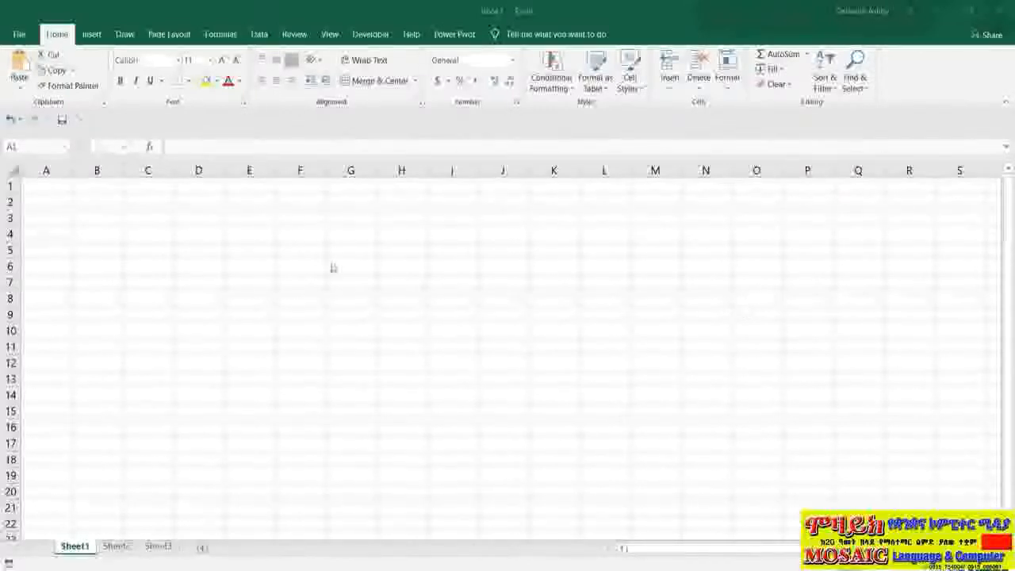
left_click(260, 35)
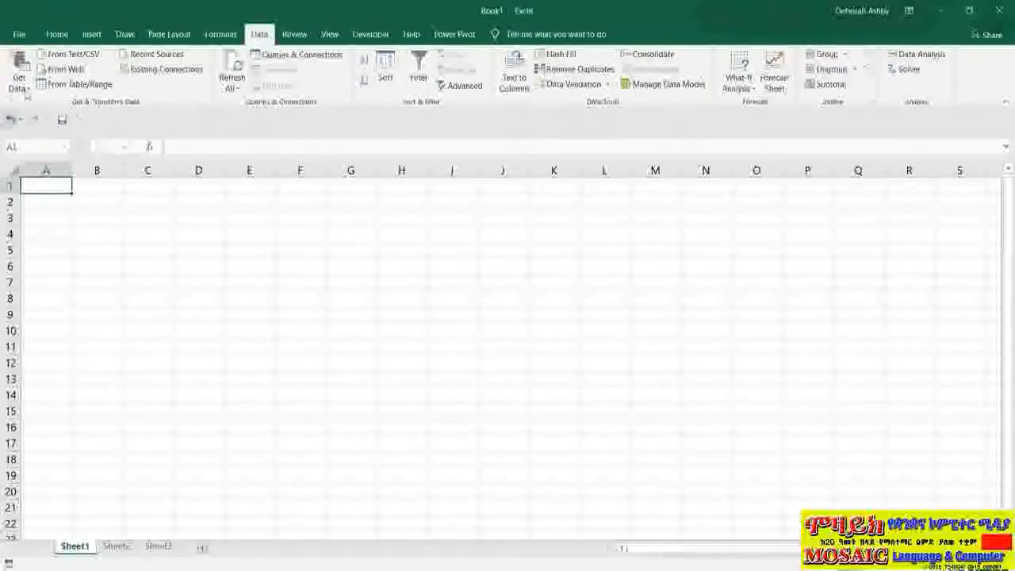
left_click(27, 84)
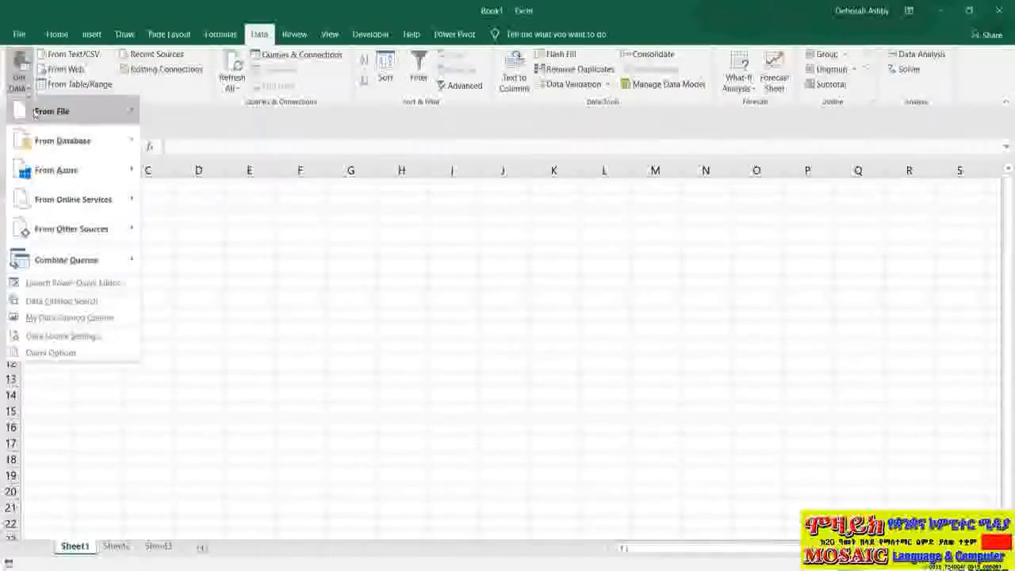
mouse_move(51, 230)
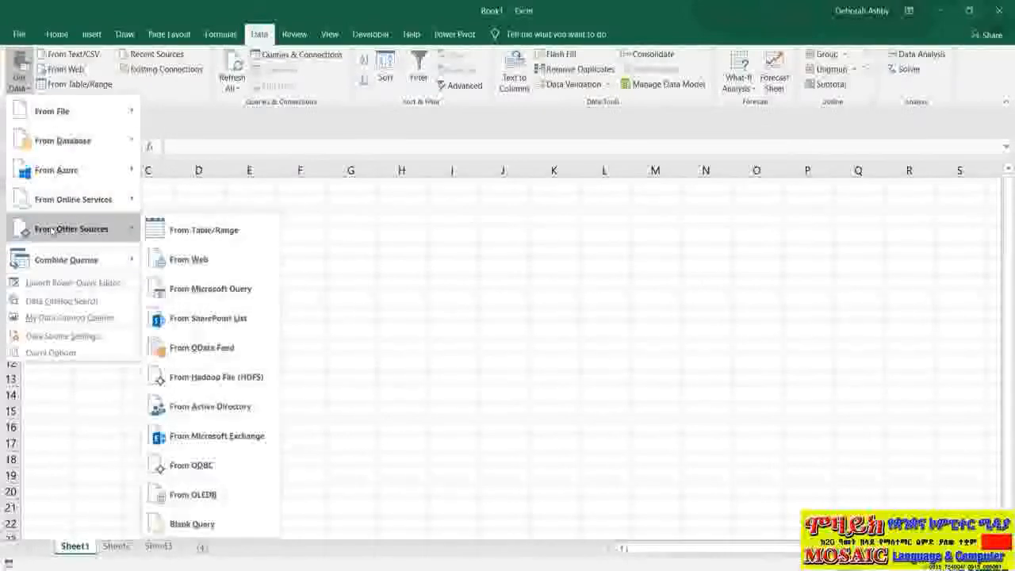
left_click(228, 260)
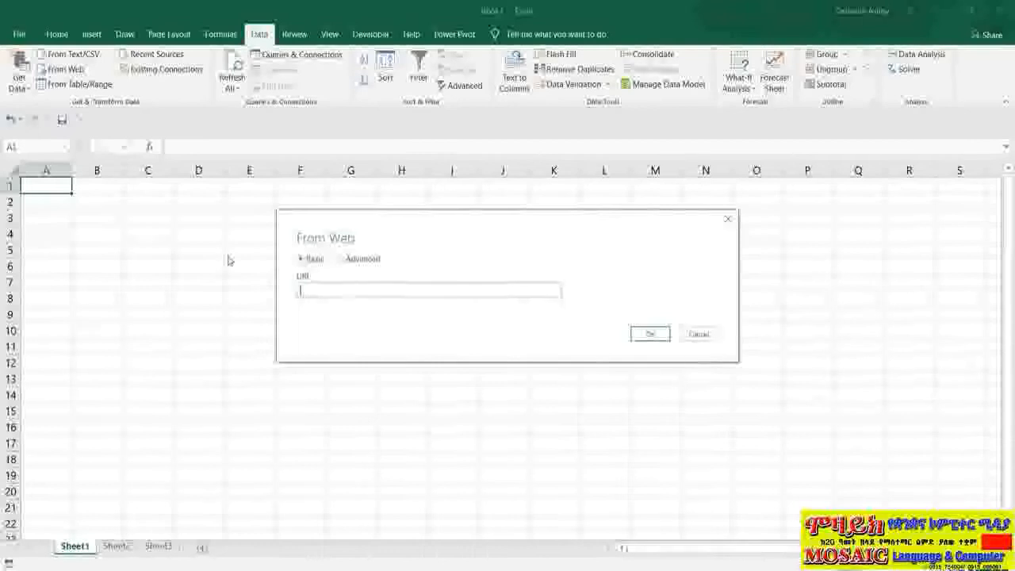
type("https://uk.finance.yahoo.com/world-indices")
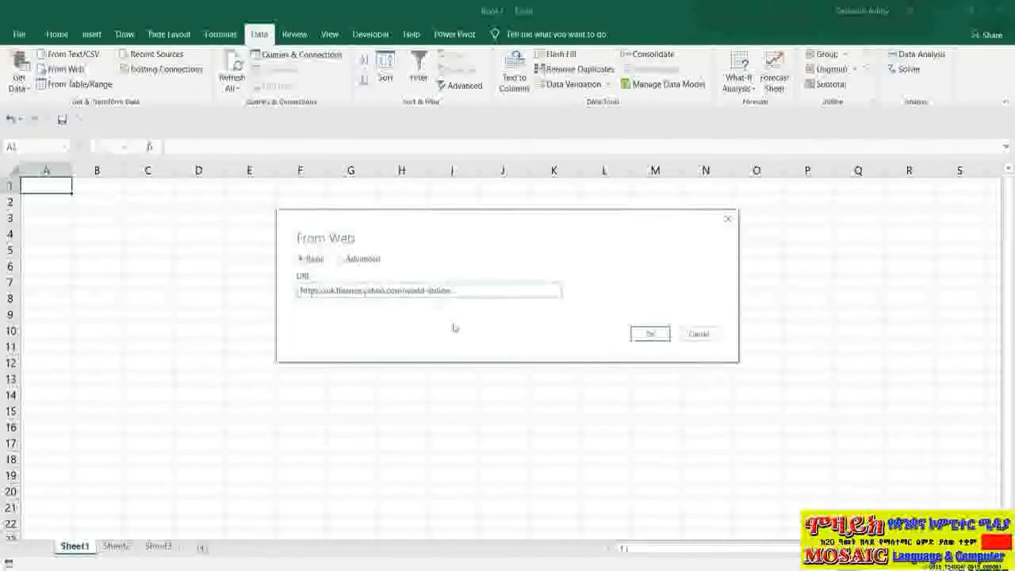
left_click(656, 338)
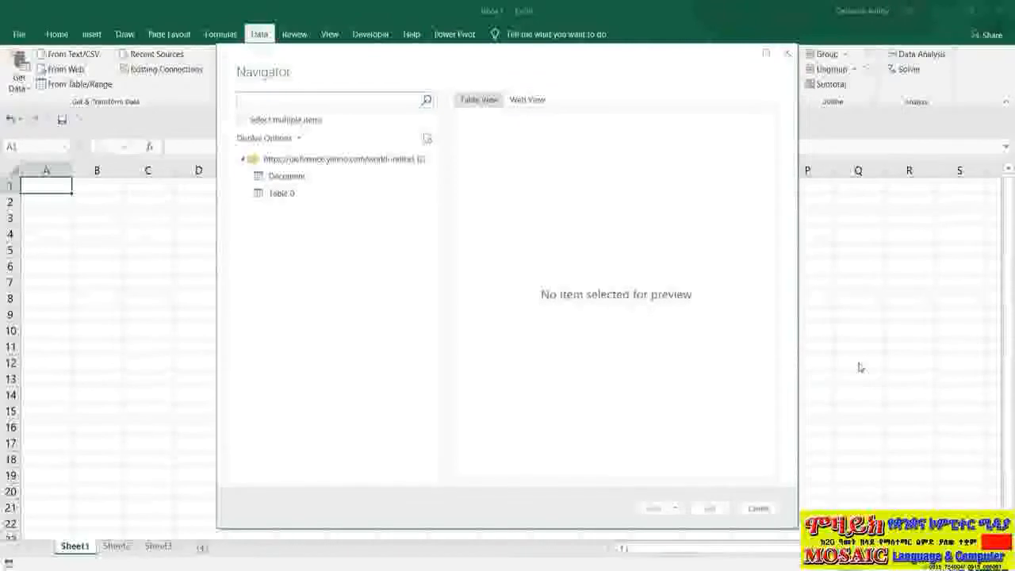
- Load Table 0 from the web page as a table into the existing worksheet at cell A1
left_click(285, 197)
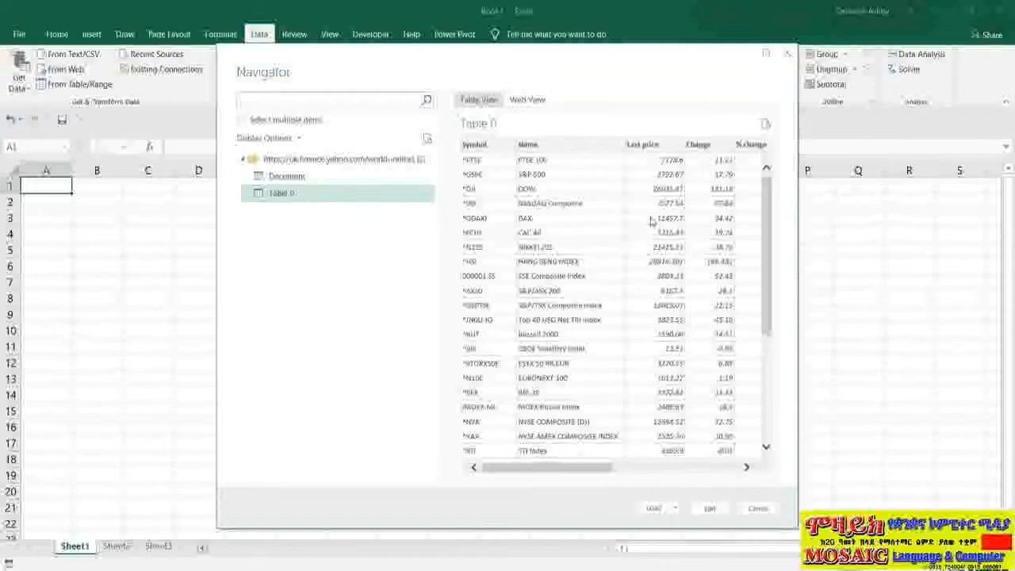
left_click(674, 509)
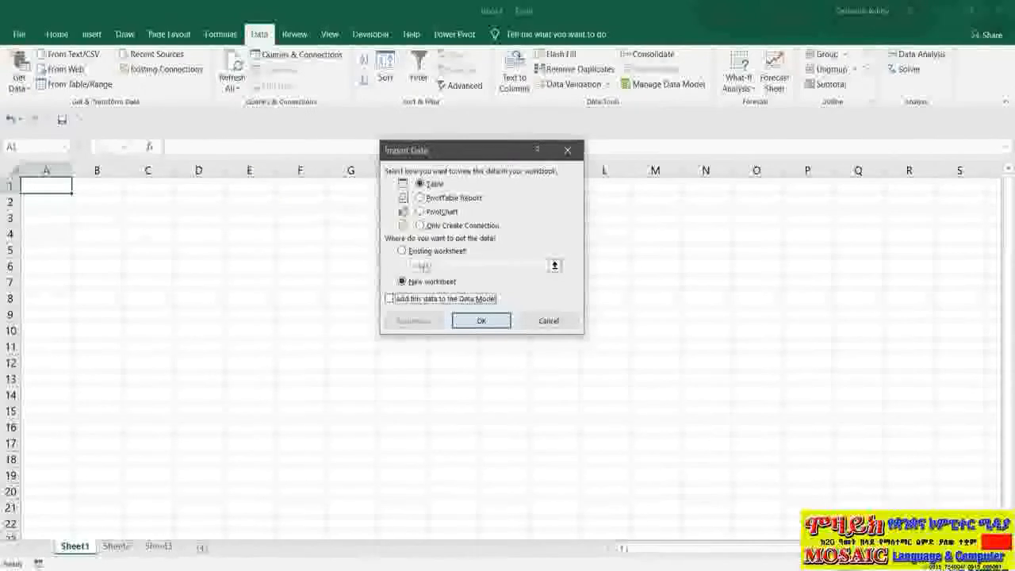
left_click(402, 250)
left_click(467, 265)
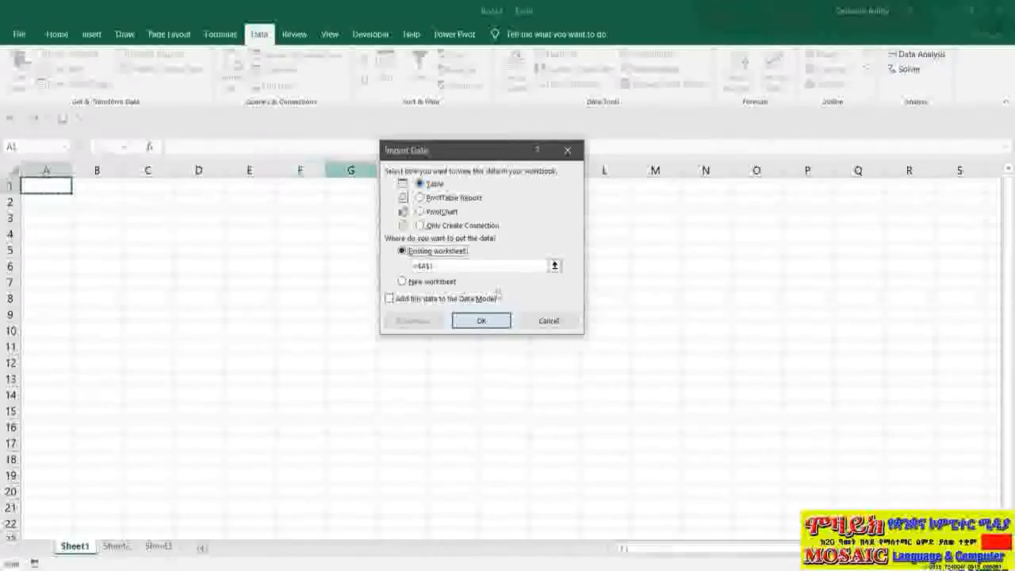
left_click(479, 324)
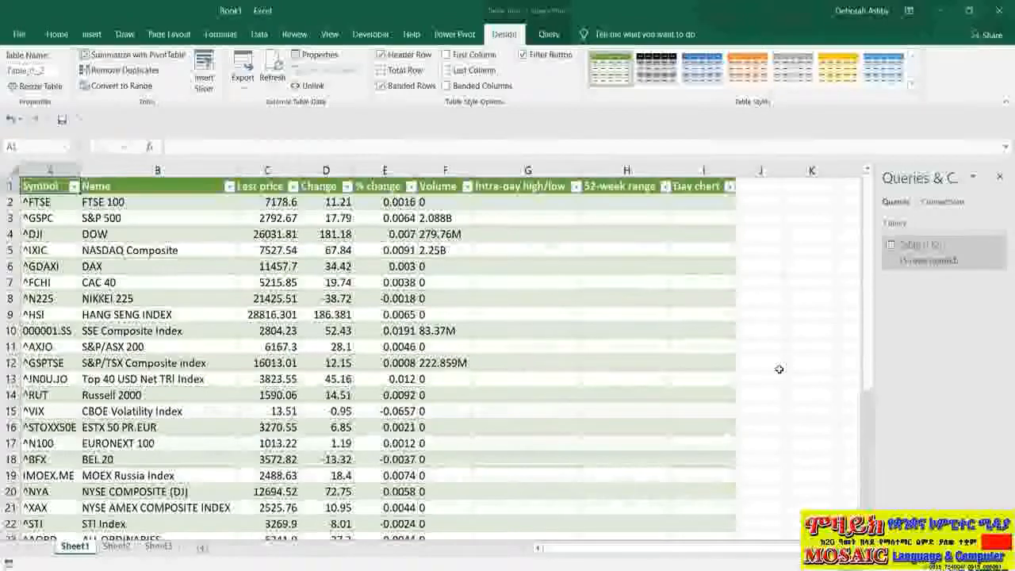
- Examine the imported index table down to its last row, plus the FTSE 100 last price, change and % change
left_click(136, 205)
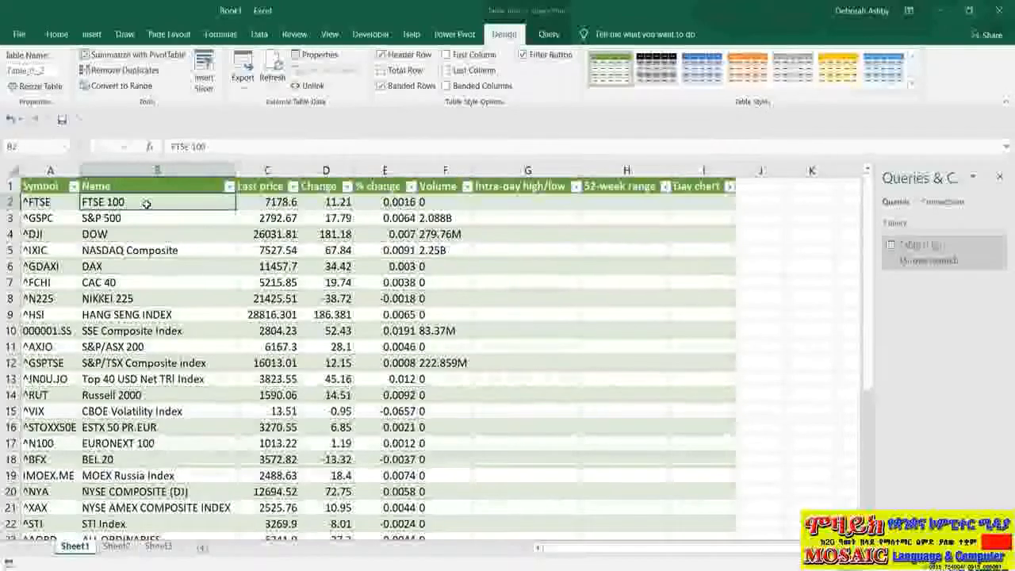
key("ctrl+Down")
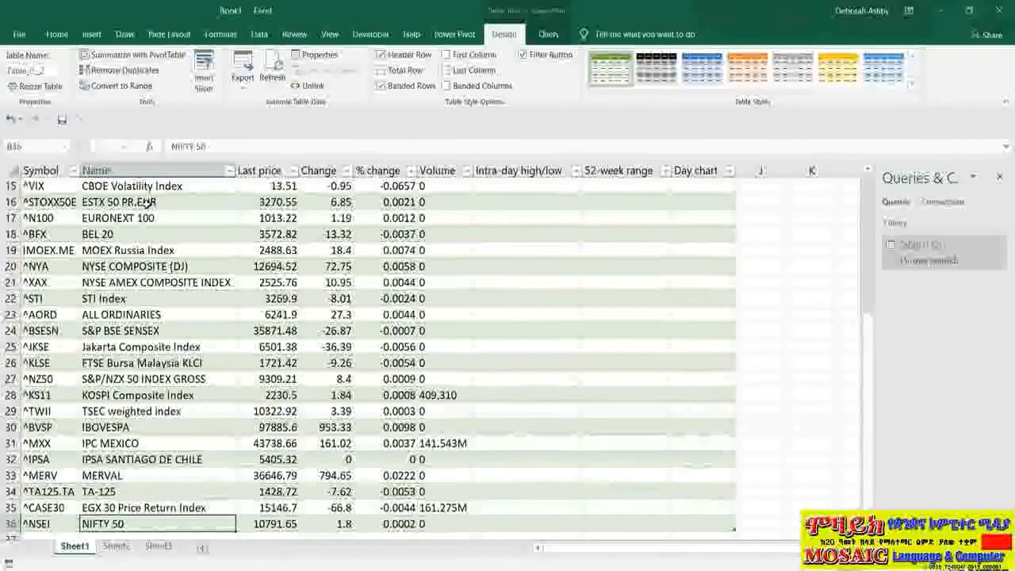
key("ctrl+Up")
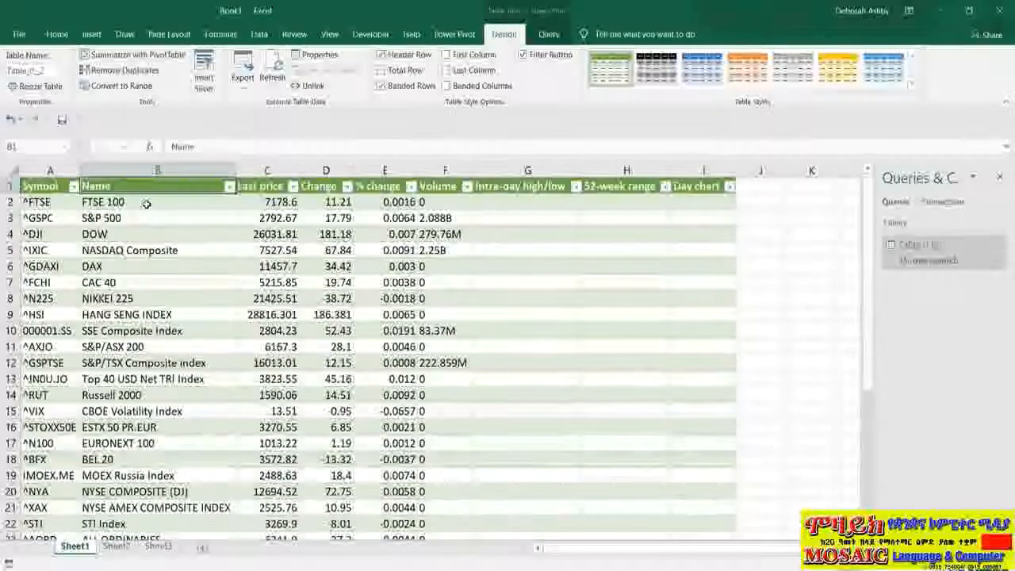
left_click(273, 205)
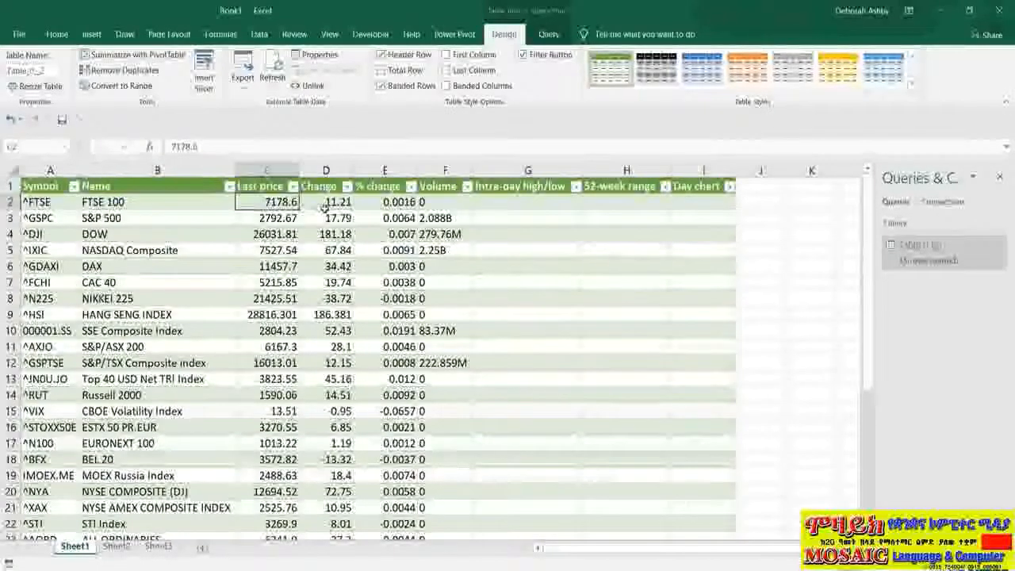
left_click(325, 204)
left_click(382, 205)
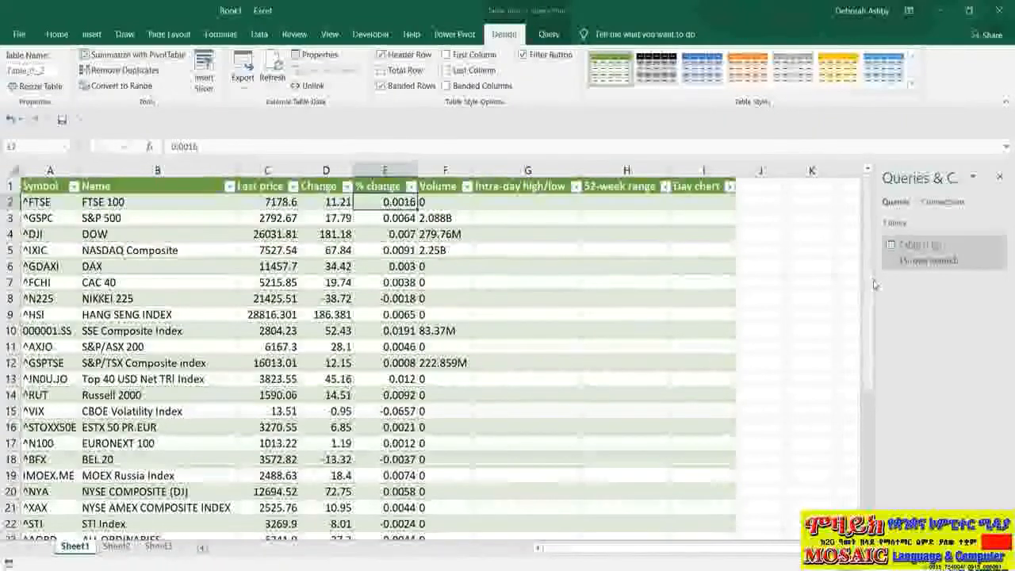
- Widen the Queries & Connections pane and refresh the imported web query
left_click_drag(874, 276, 828, 283)
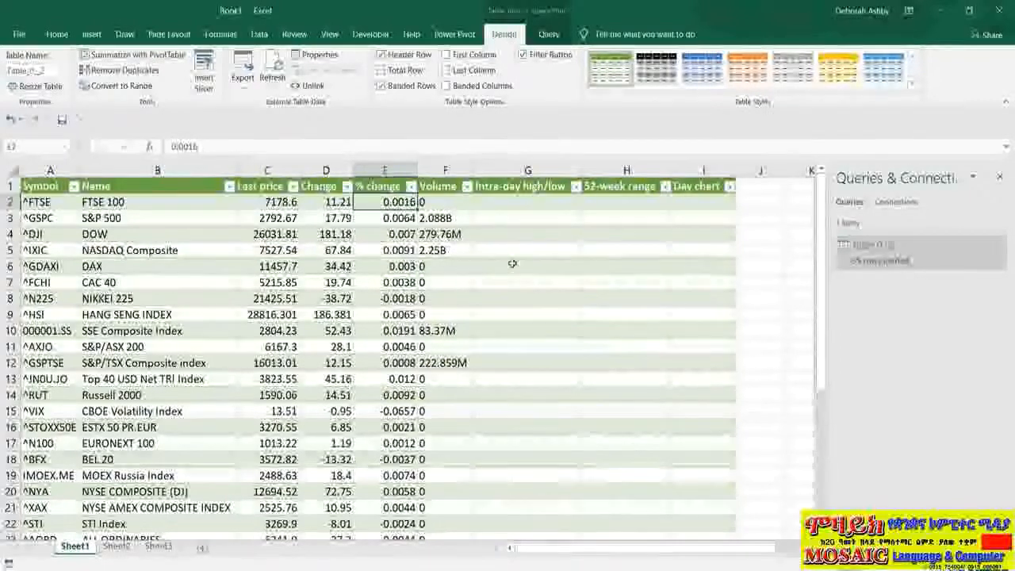
left_click(546, 35)
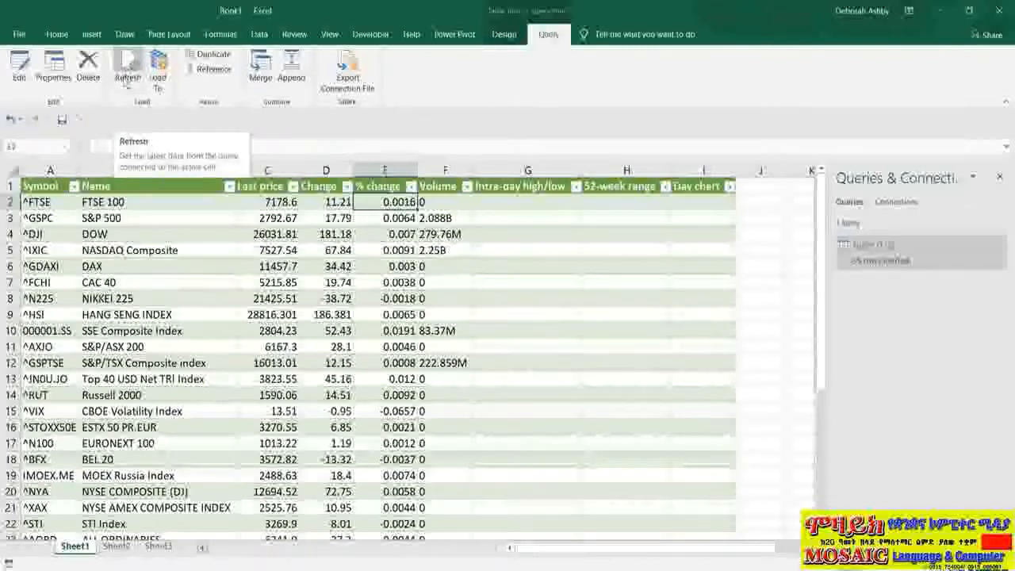
left_click(132, 68)
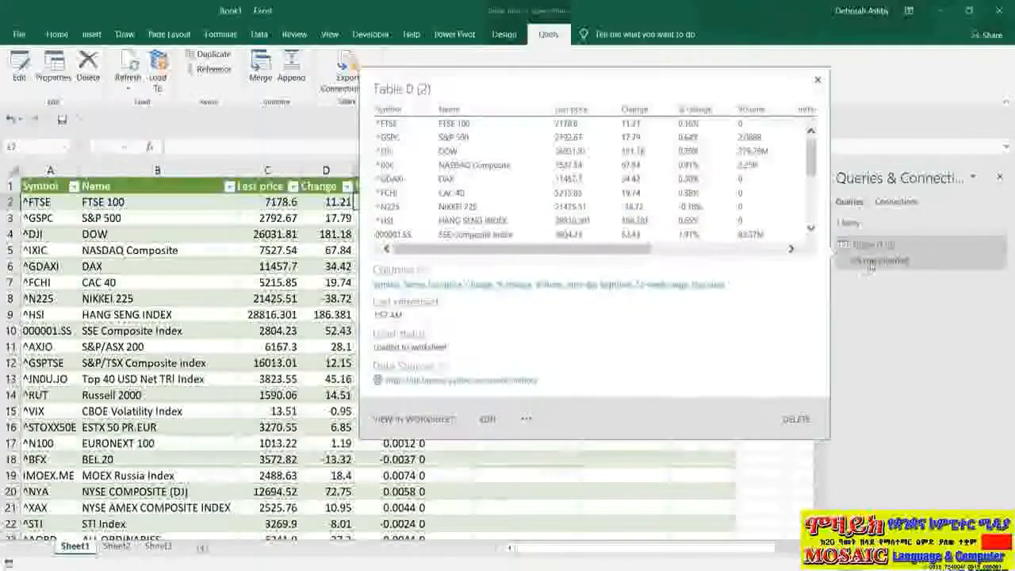
- Rename the imported web query as Market Data in its query properties
right_click(895, 258)
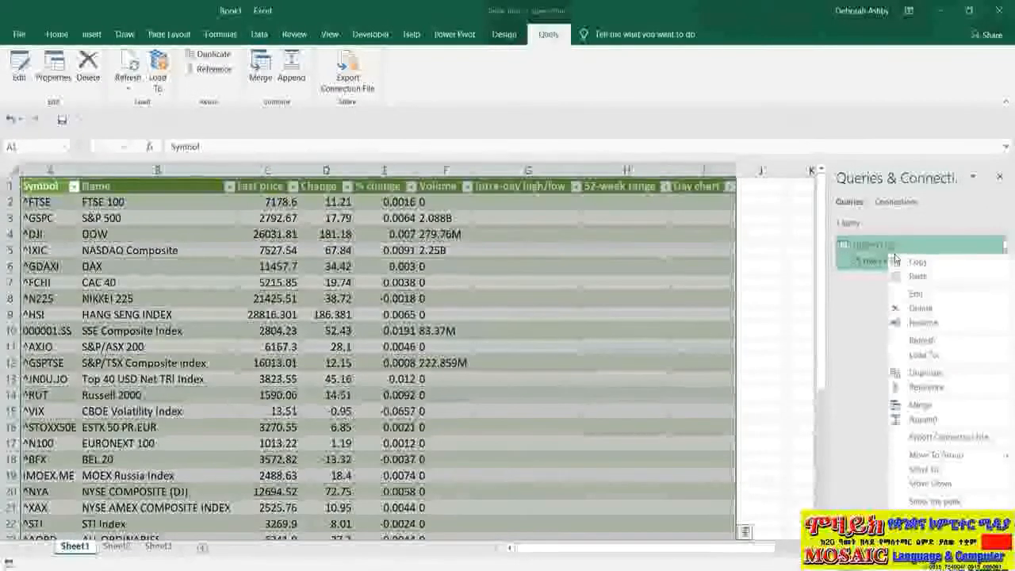
left_click(923, 517)
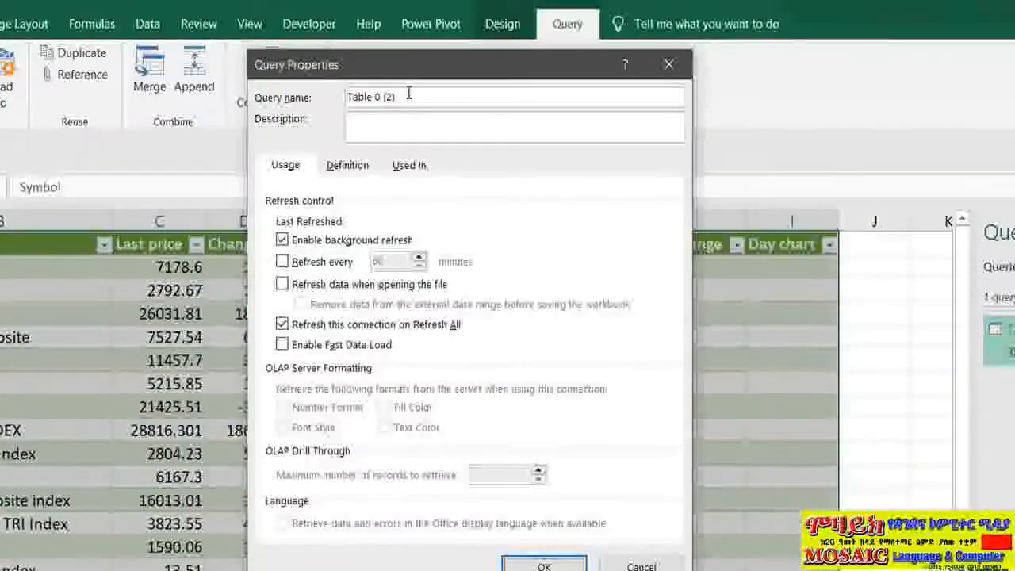
left_click_drag(395, 96, 339, 93)
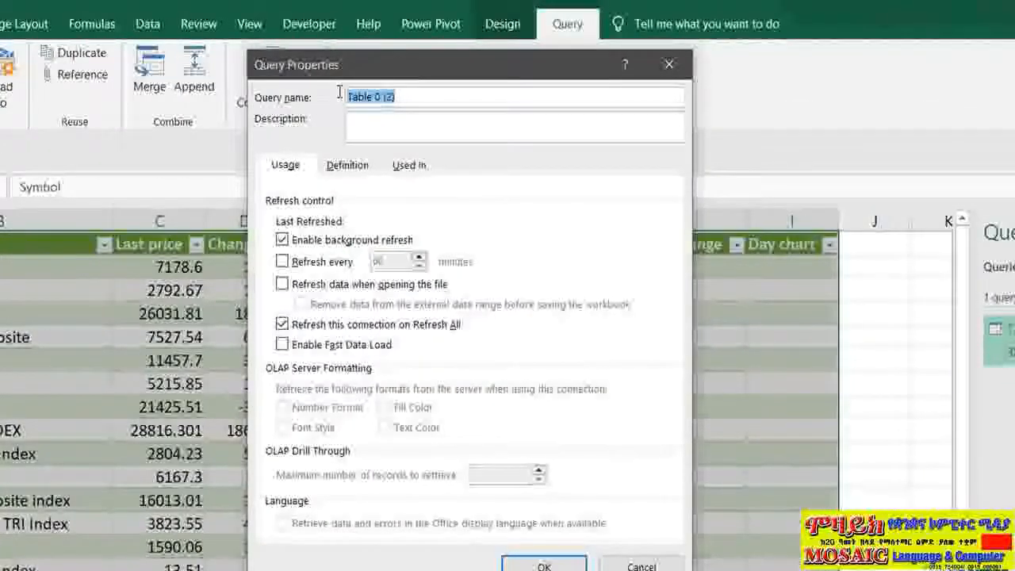
type("Market ")
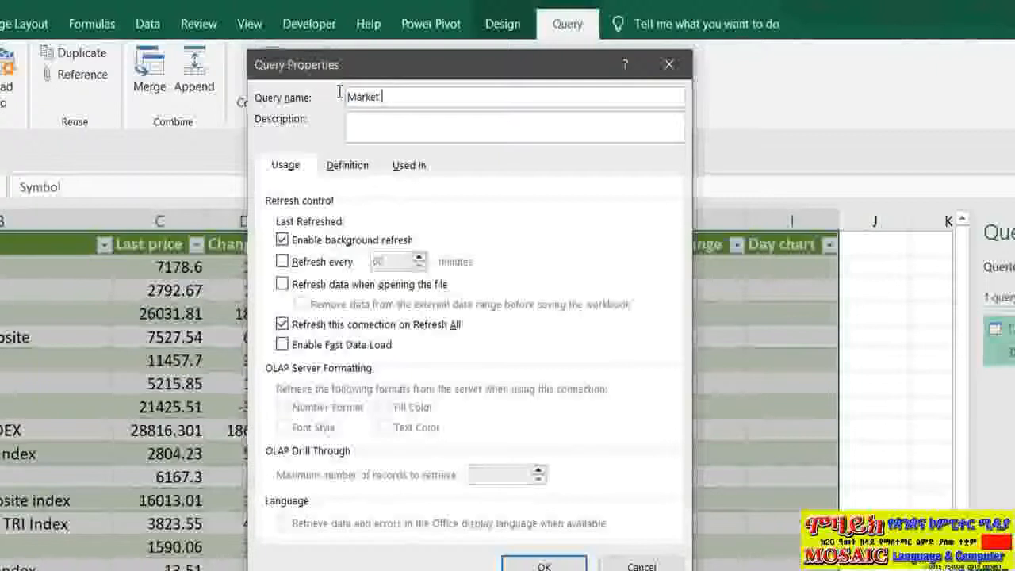
type("Data")
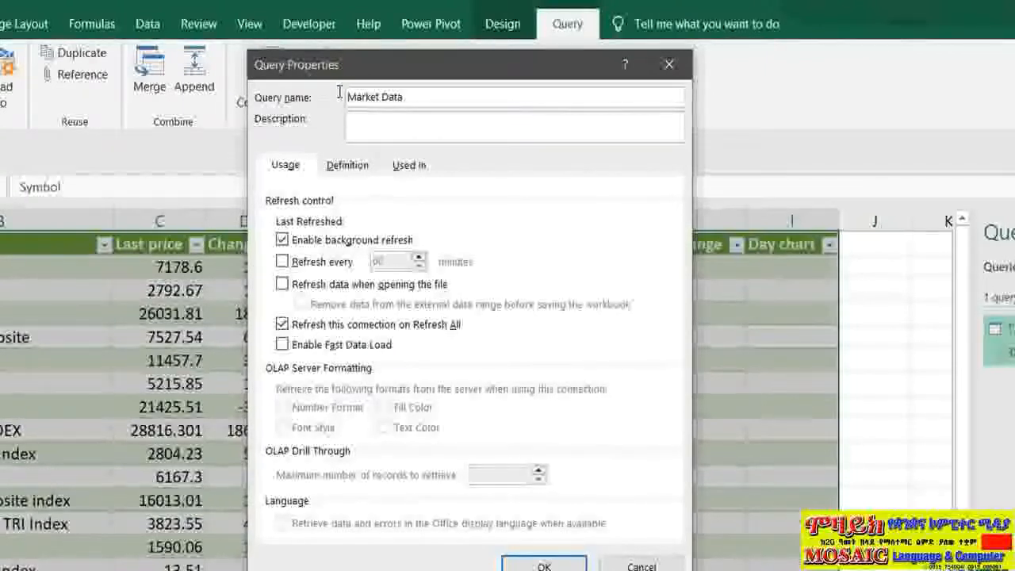
- Set the Market Data query to refresh every 2 minutes and whenever the file is opened
left_click(283, 262)
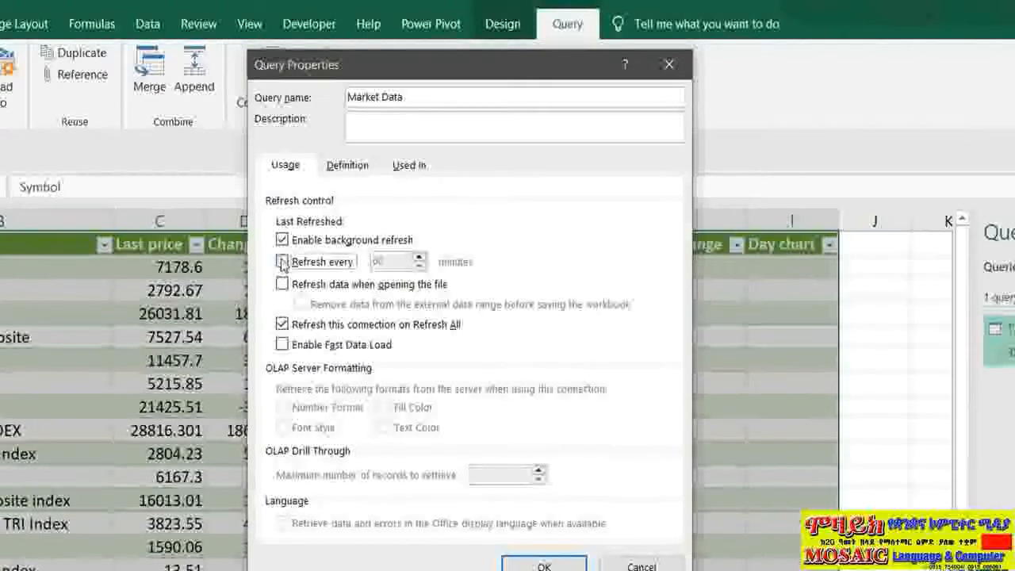
left_click_drag(384, 262, 353, 255)
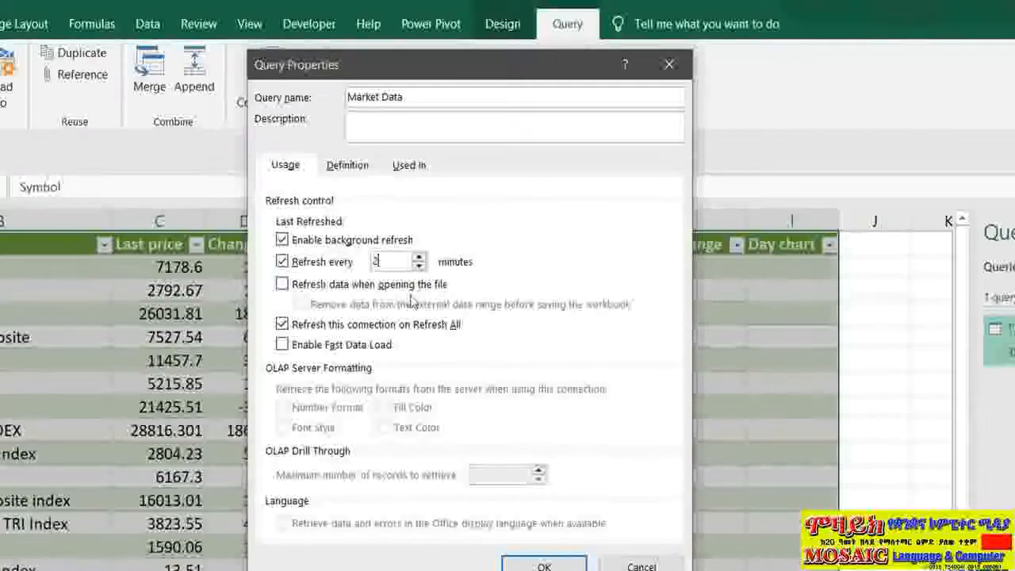
left_click(282, 286)
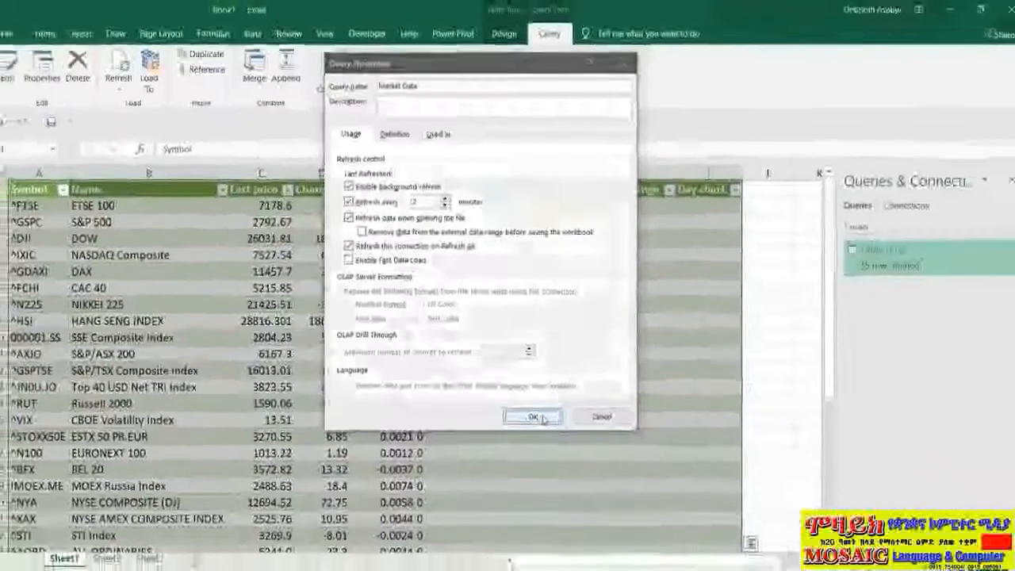
left_click(544, 566)
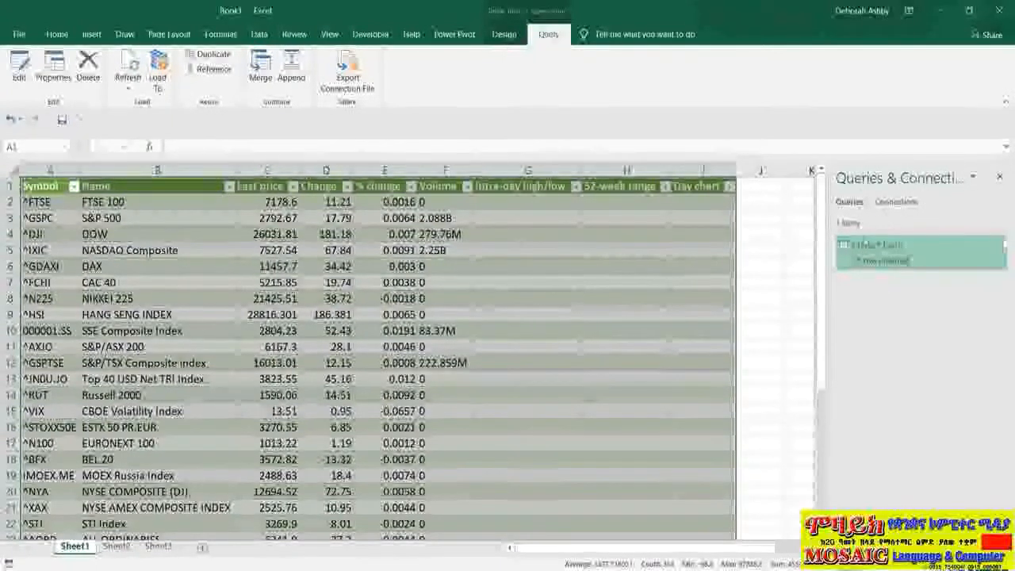
mouse_move(864, 260)
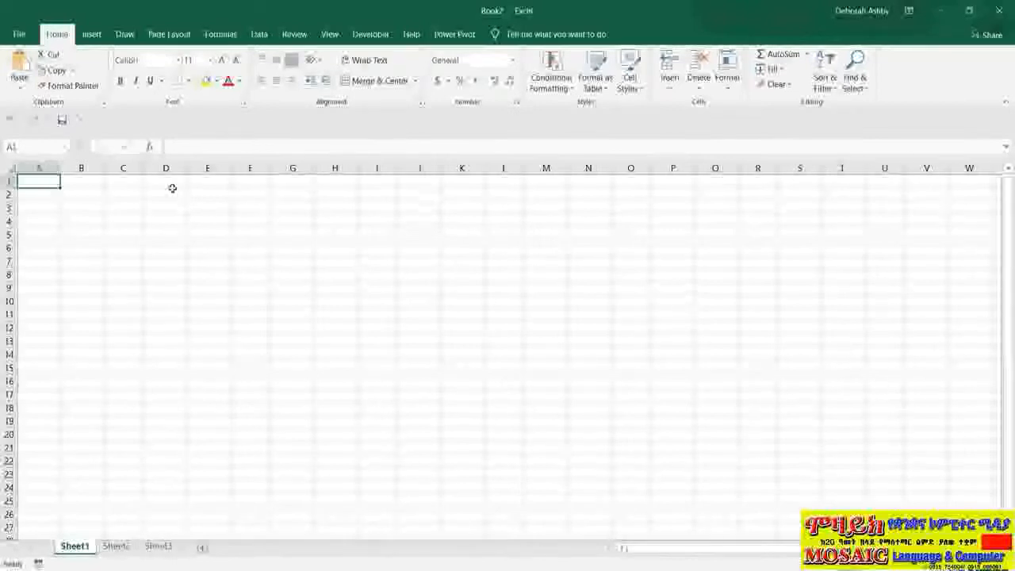
- Open the recent workbook Connect to Web Data.xlsx and enable its external data connections
left_click(20, 36)
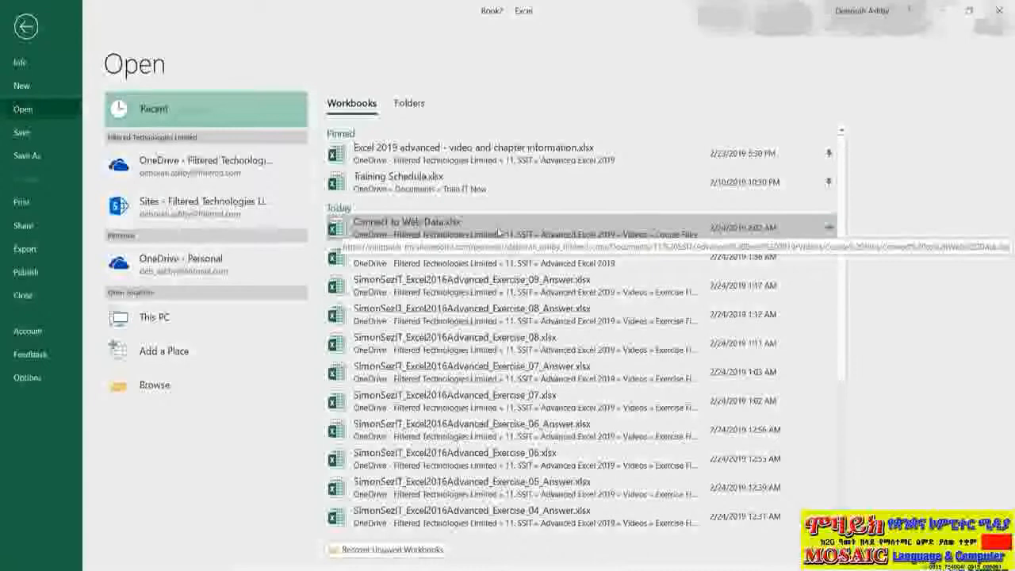
left_click(498, 232)
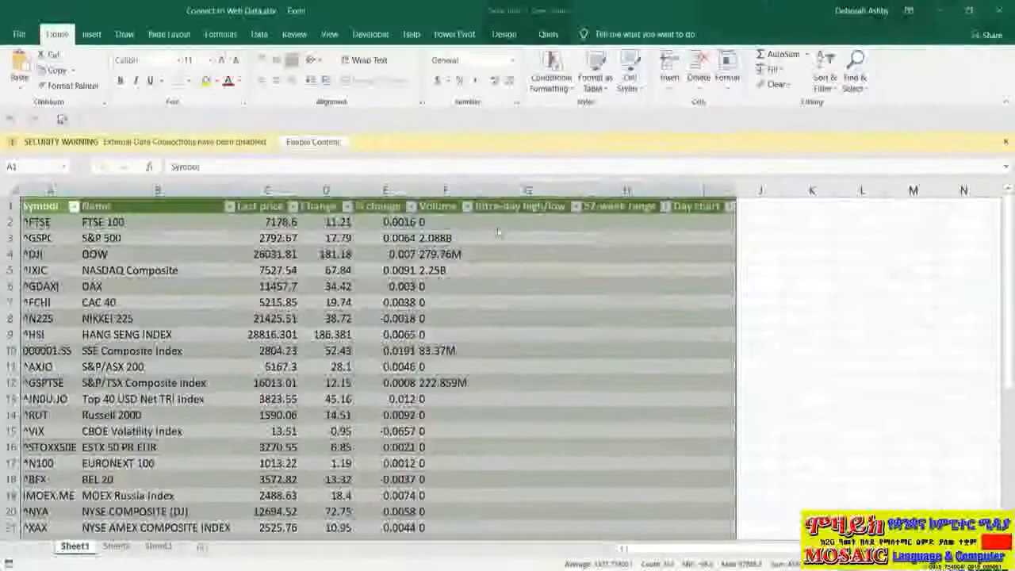
left_click(312, 141)
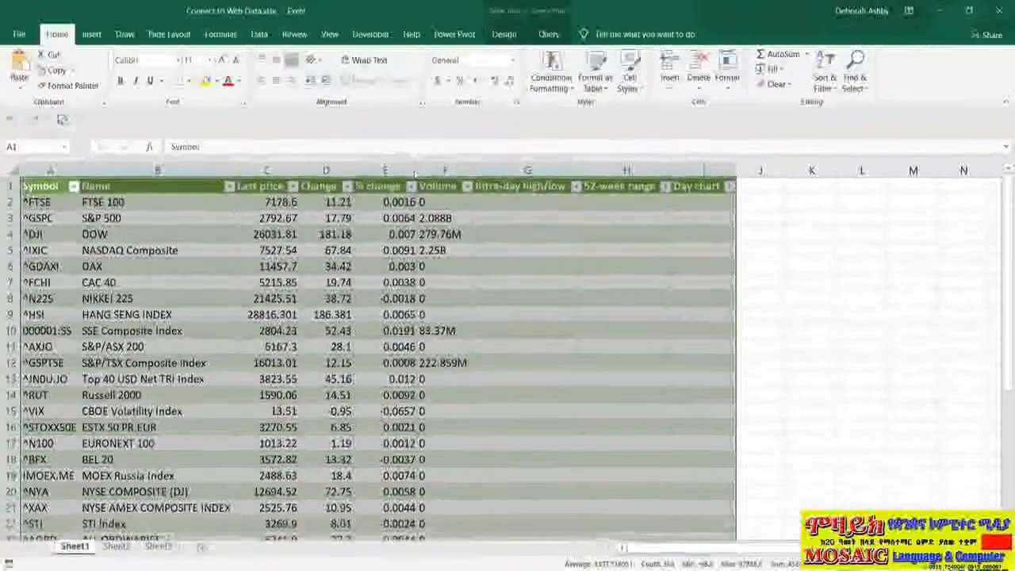
left_click(564, 331)
left_click(545, 310)
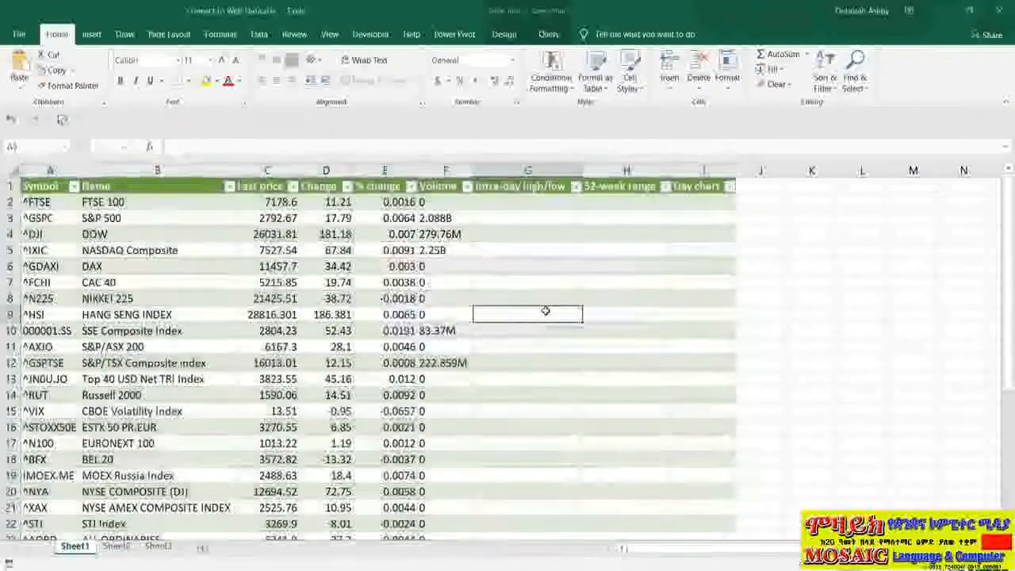